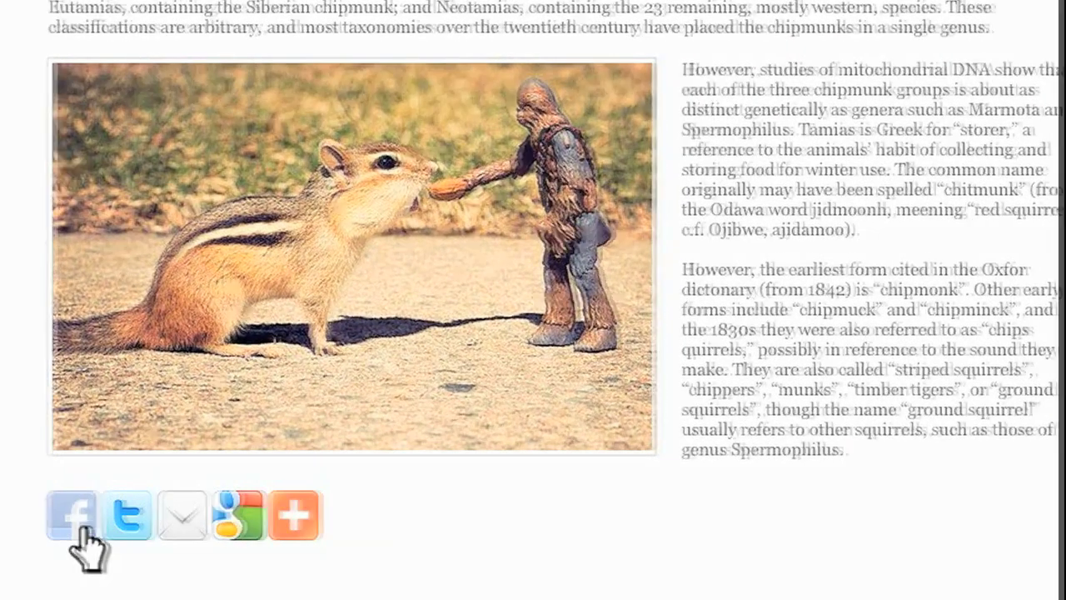
Step: Log in to Facebook with email and password and post the chipmunk blog link to the profile
{"action": "left_click", "coordinate": [84, 527]}
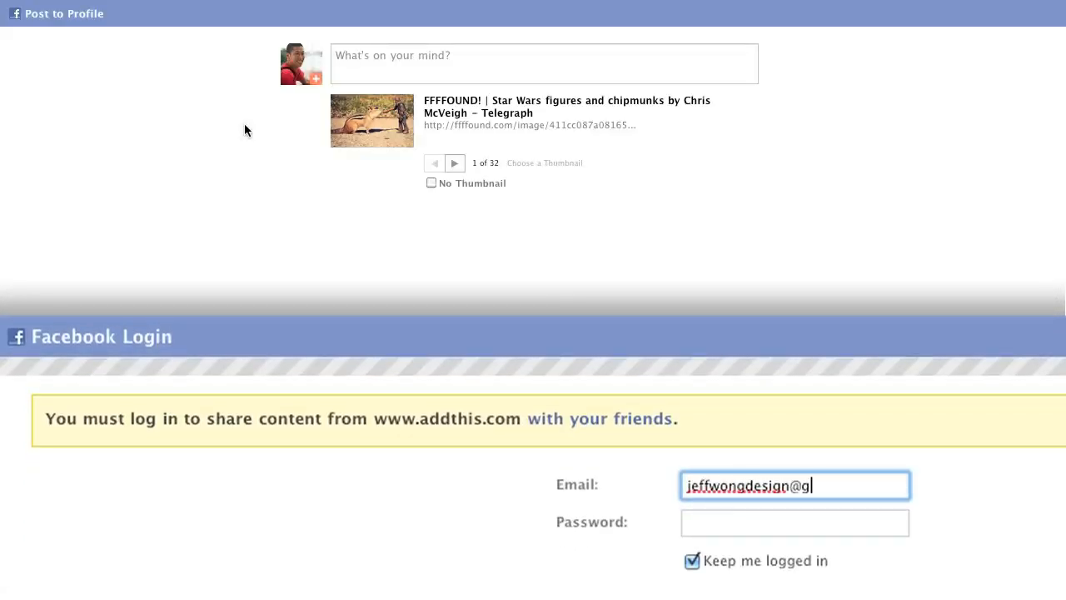
{"action": "type", "text": "mail.com"}
{"action": "key", "text": "Tab"}
{"action": "type", "text": "••"}
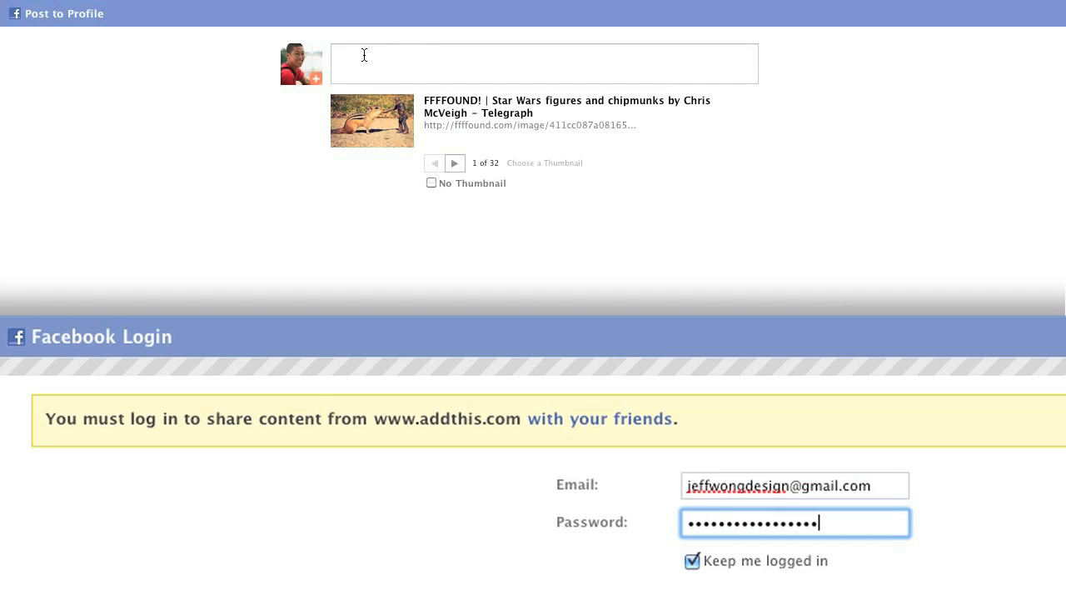
{"action": "key", "text": "Return"}
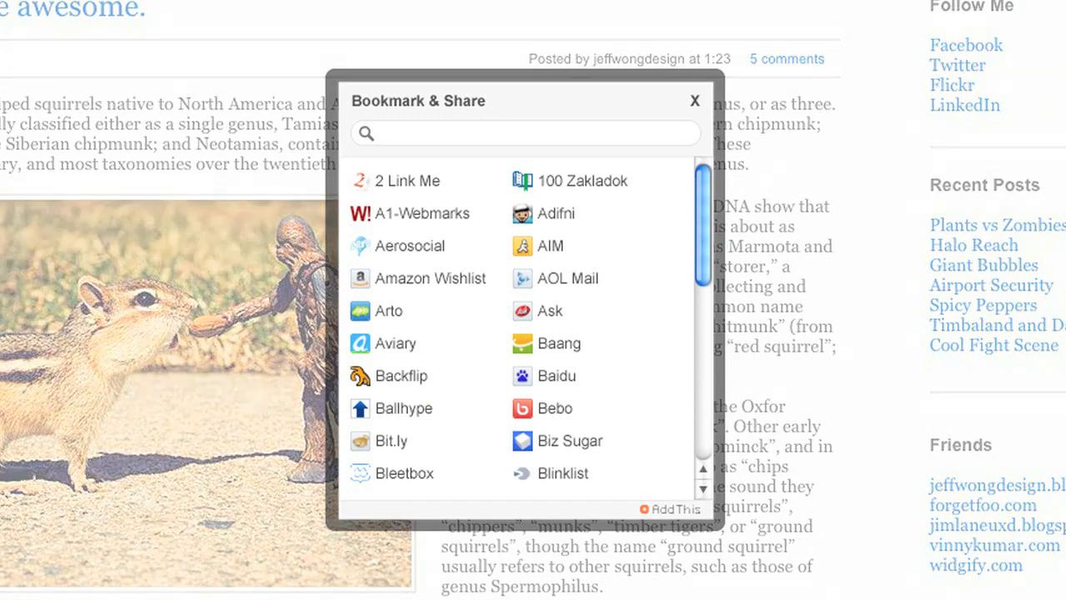
{"action": "type", "text": "gmail"}
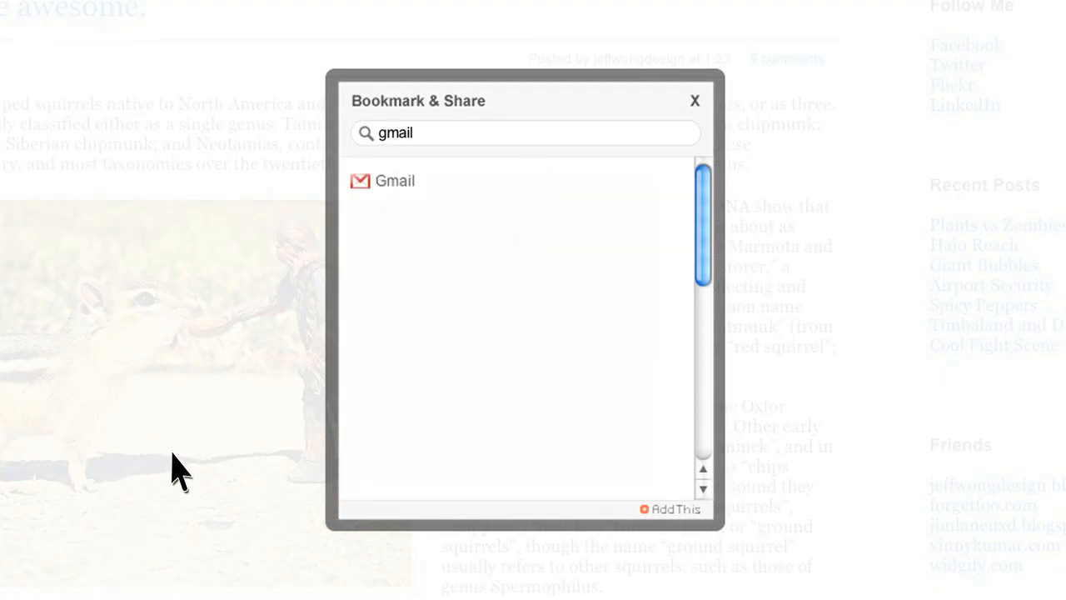
Step: Address the chipmunk link email to a saved contact and add 'check this out!!' above the link
{"action": "left_click", "coordinate": [360, 194]}
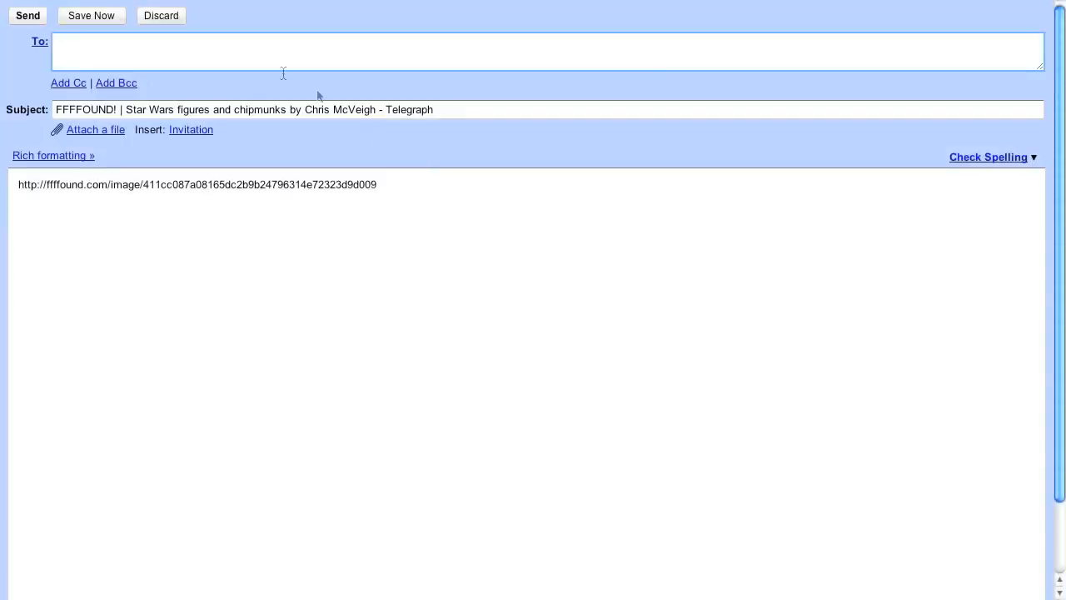
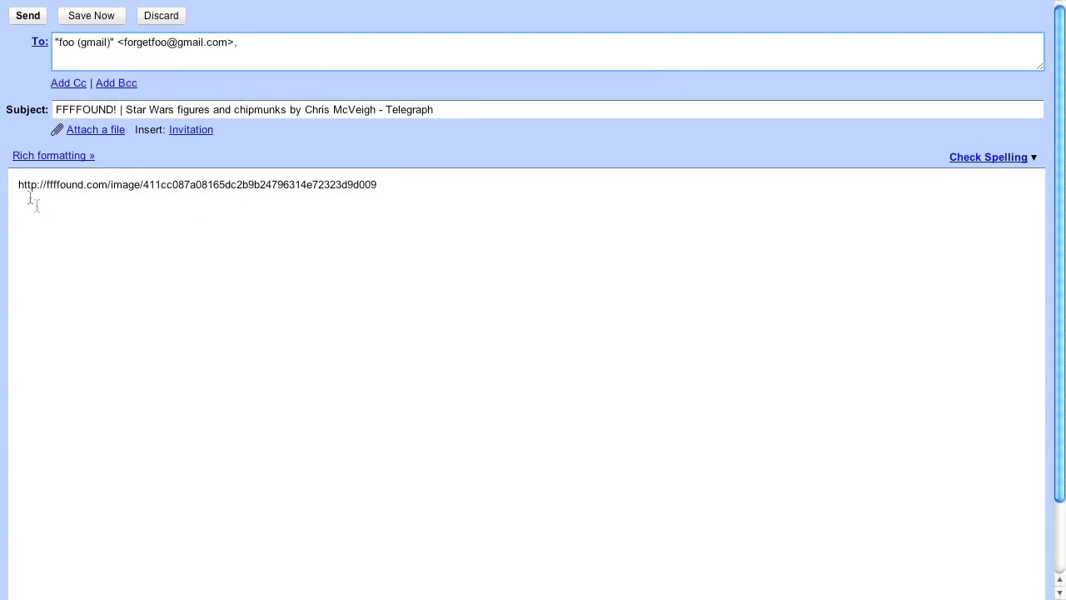
{"action": "left_click", "coordinate": [16, 188]}
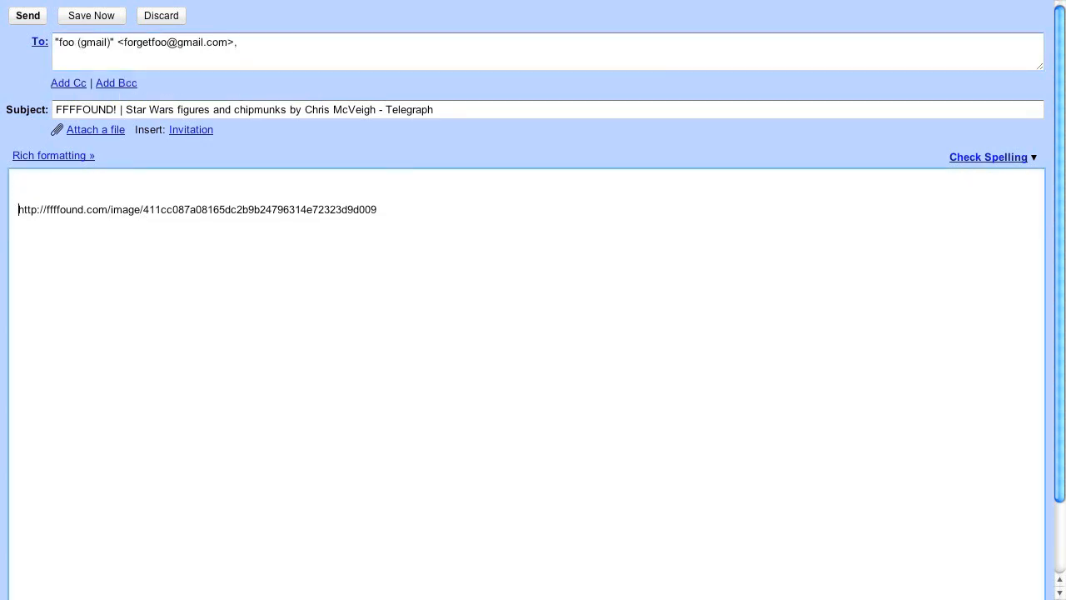
{"action": "type", "text": "check this out!"}
{"action": "scroll", "coordinate": [975, 252], "scroll_direction": "down", "scroll_amount": 2}
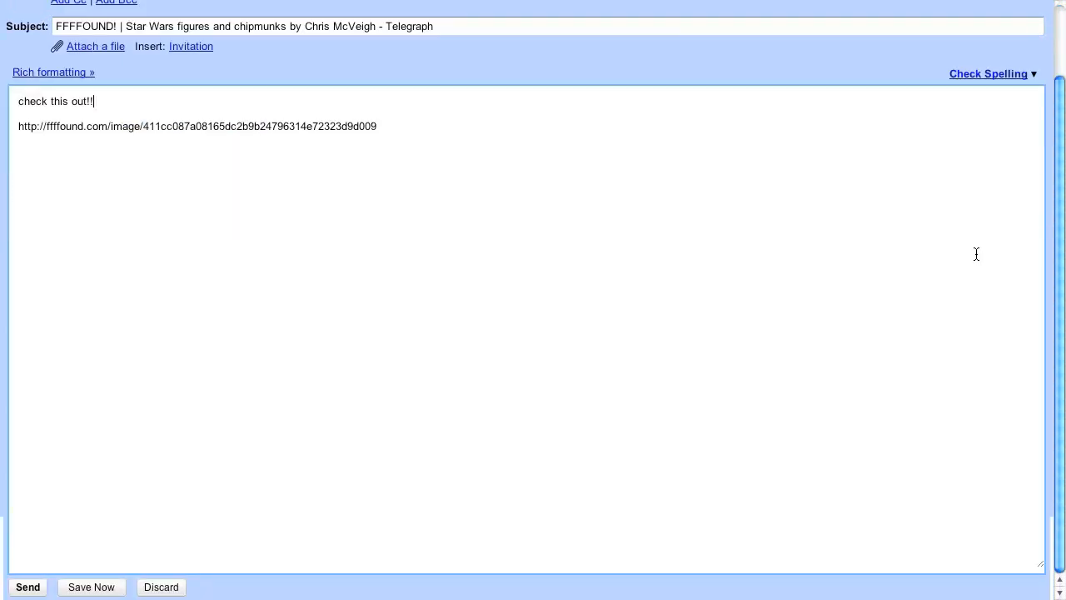